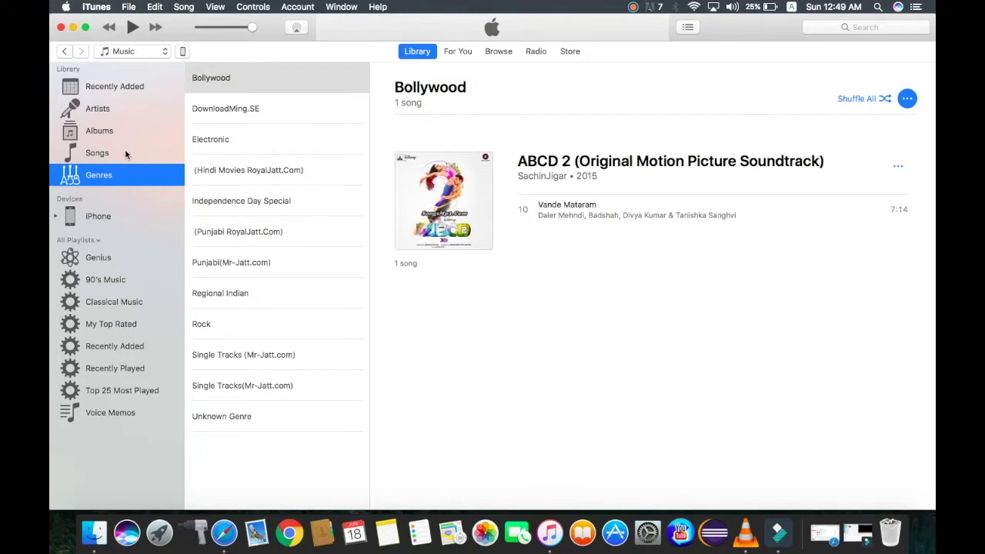
Step: Show the Songs list and open the playback options in the info of the song Oscar (DjPunjab.CoM)
{"action": "left_click", "coordinate": [125, 149]}
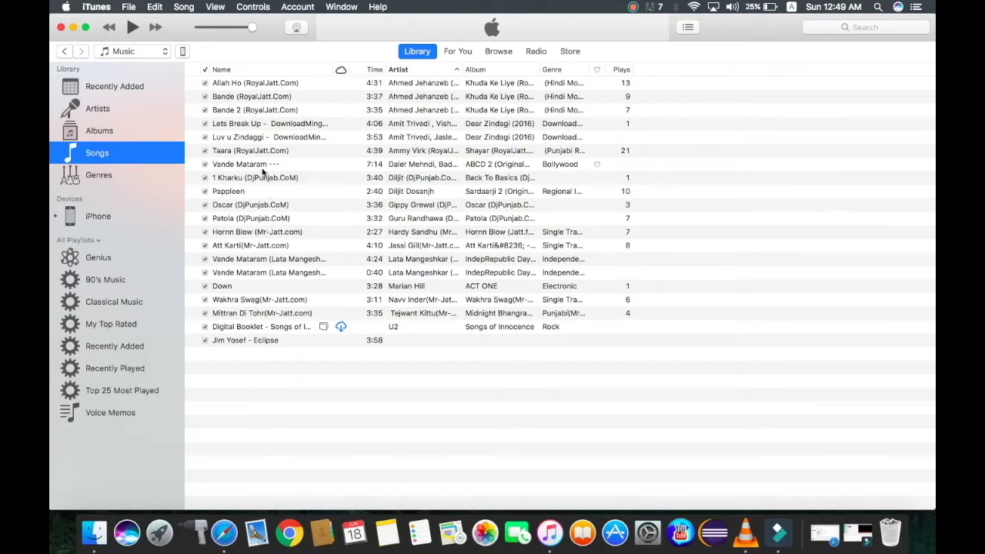
{"action": "right_click", "coordinate": [270, 205]}
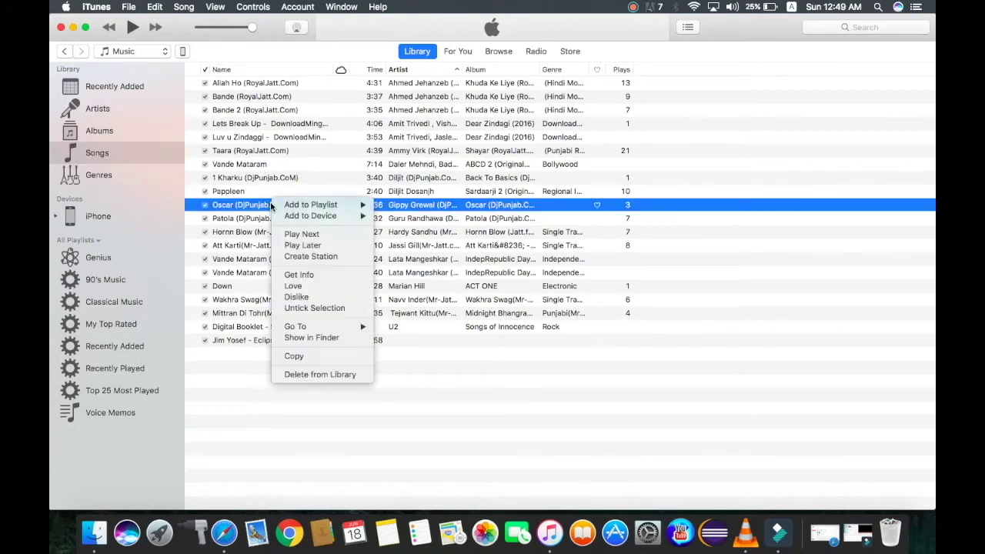
{"action": "left_click", "coordinate": [304, 275]}
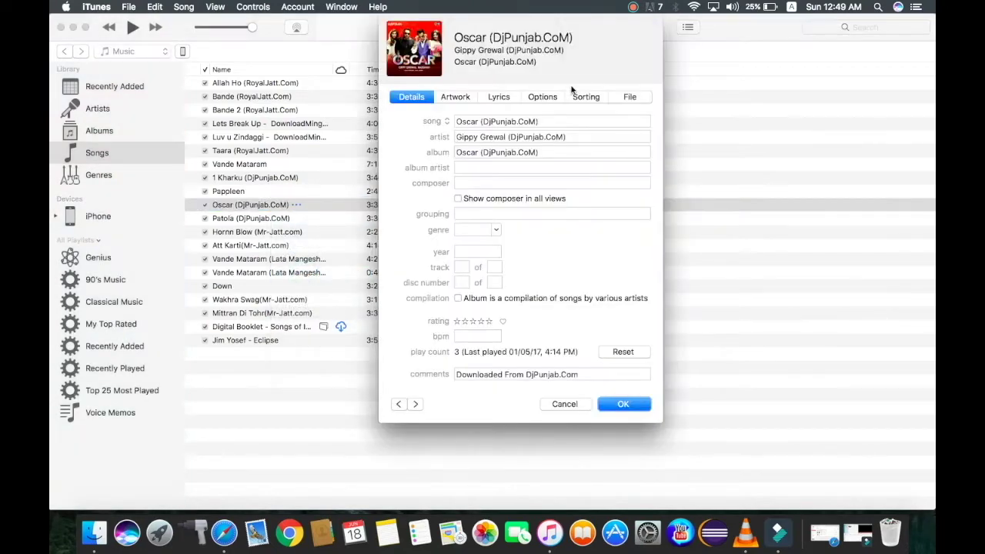
{"action": "left_click", "coordinate": [549, 99]}
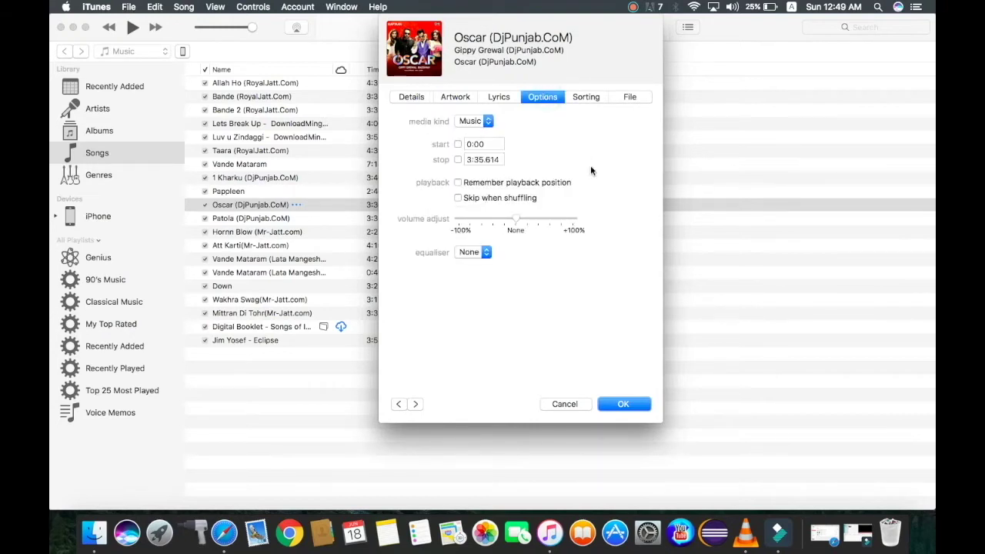
Step: Enable the song's start and stop times, set the stop time to 0:30.000 and save the options
{"action": "left_click", "coordinate": [458, 144]}
{"action": "left_click", "coordinate": [458, 160]}
{"action": "left_click", "coordinate": [500, 159]}
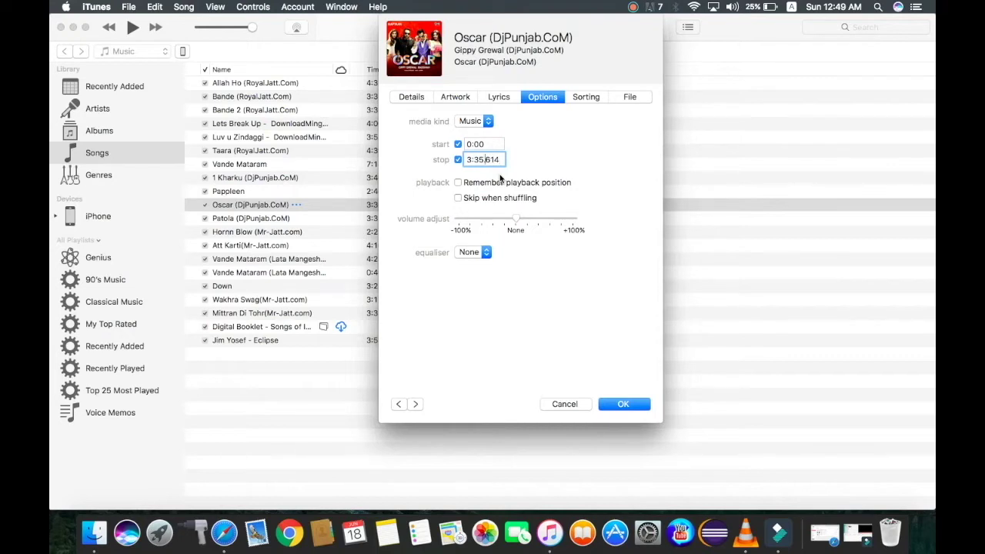
{"action": "key", "text": "Left"}
{"action": "key", "text": "Left"}
{"action": "key", "text": "Left"}
{"action": "key", "text": "BackSpace"}
{"action": "type", "text": "0"}
{"action": "key", "text": "Left"}
{"action": "key", "text": "Left"}
{"action": "key", "text": "Left"}
{"action": "key", "text": "BackSpace"}
{"action": "type", "text": "0"}
{"action": "key", "text": "Right"}
{"action": "key", "text": "Right"}
{"action": "key", "text": "Right"}
{"action": "key", "text": "Right"}
{"action": "key", "text": "Right"}
{"action": "key", "text": "Right"}
{"action": "key", "text": "Right"}
{"action": "key", "text": "BackSpace"}
{"action": "key", "text": "BackSpace"}
{"action": "key", "text": "BackSpace"}
{"action": "type", "text": "000"}
{"action": "left_click", "coordinate": [623, 404]}
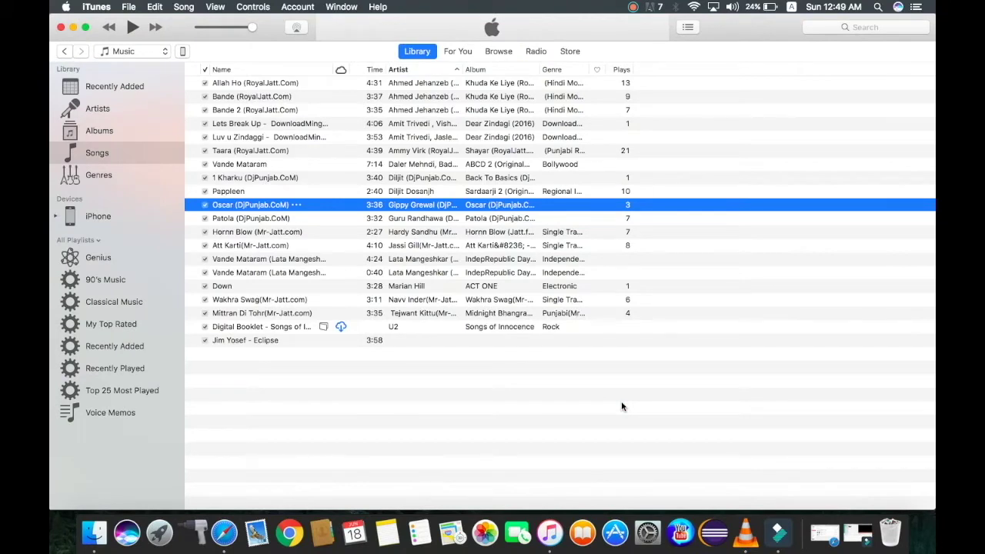
Step: Convert the selected Oscar song into an AAC version
{"action": "left_click", "coordinate": [131, 8]}
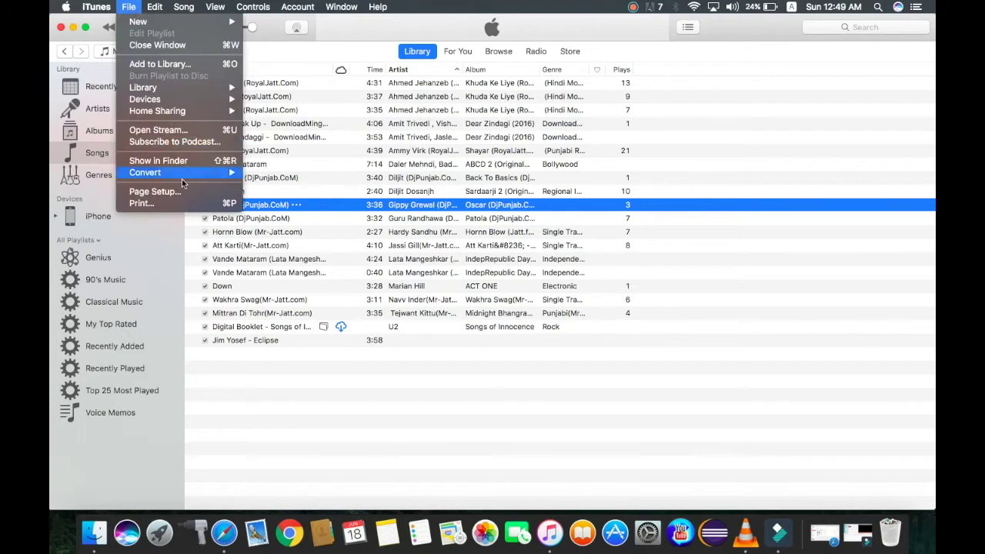
{"action": "mouse_move", "coordinate": [181, 177]}
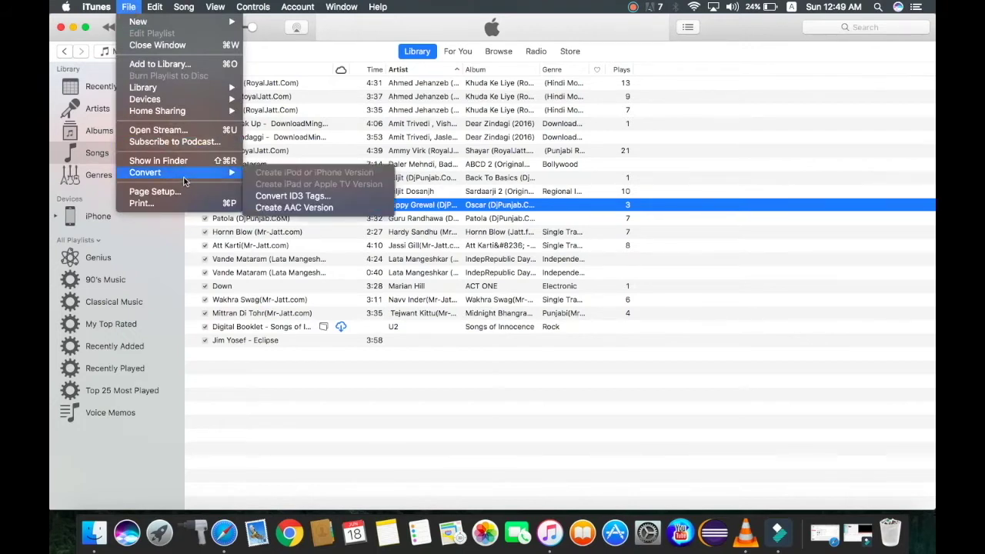
{"action": "left_click", "coordinate": [347, 206]}
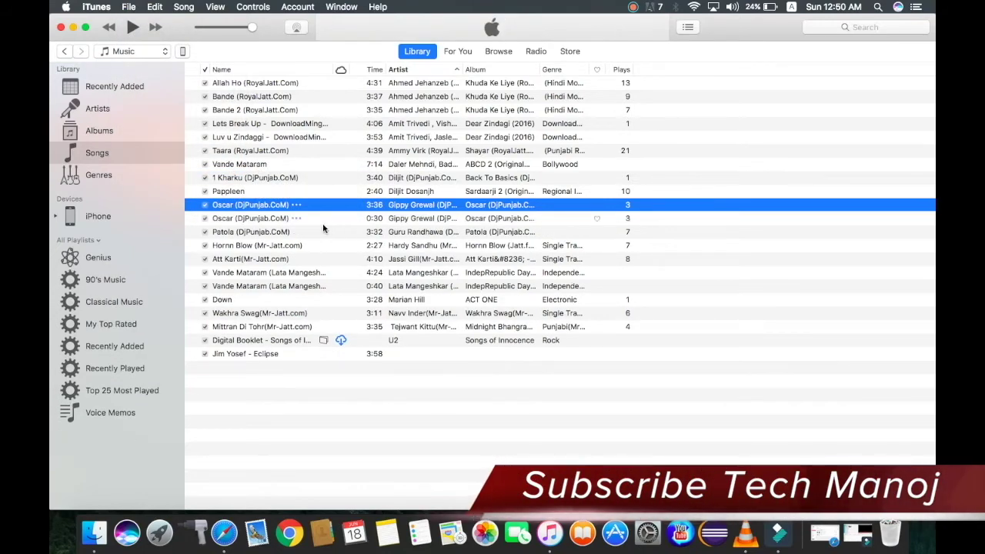
Step: Reveal the file of the 0:30 Oscar version in Finder
{"action": "left_click", "coordinate": [316, 220]}
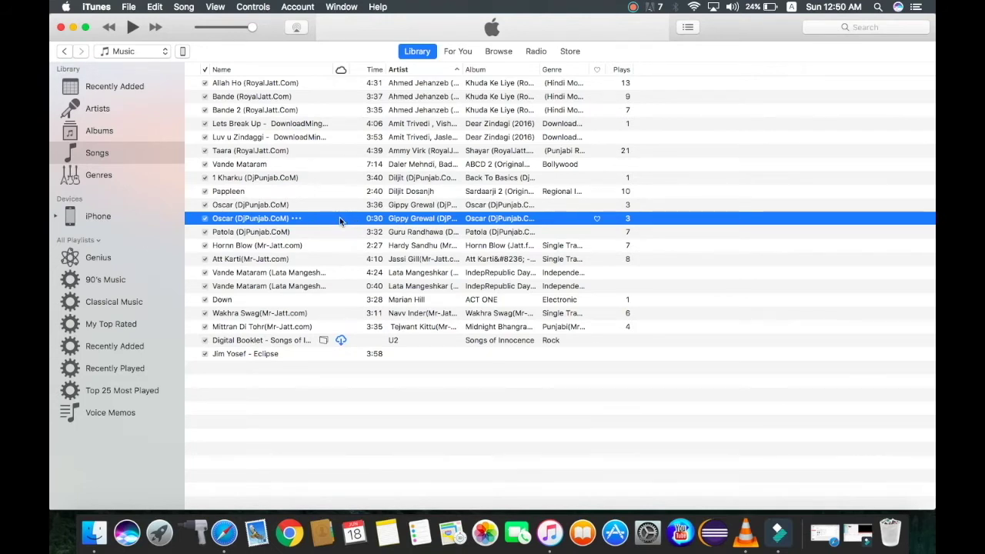
{"action": "right_click", "coordinate": [340, 221]}
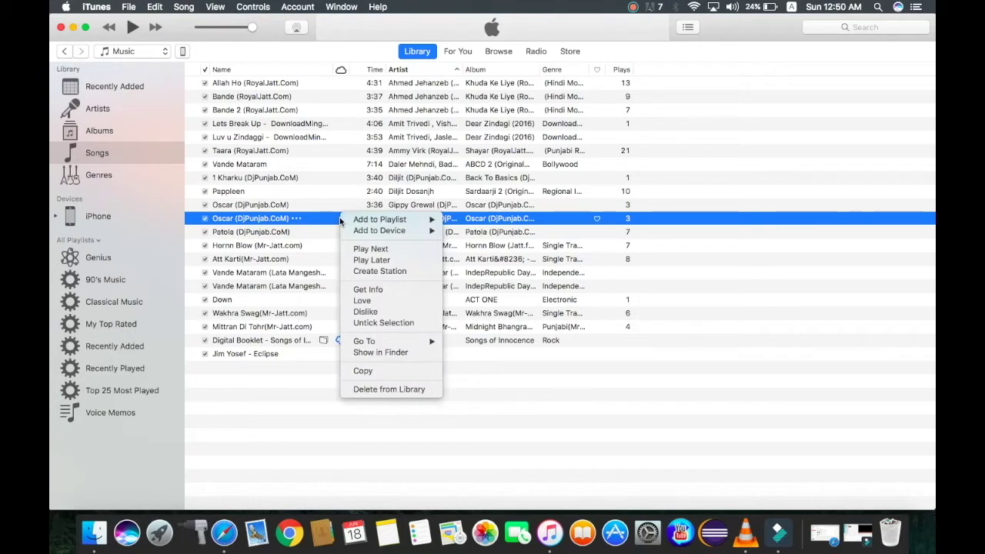
{"action": "left_click", "coordinate": [423, 353]}
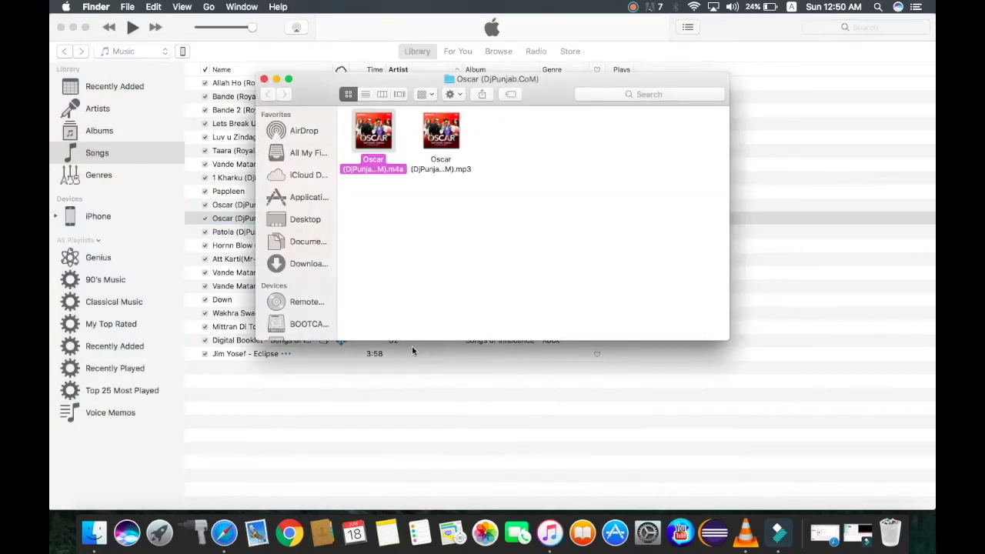
{"action": "left_click", "coordinate": [453, 224]}
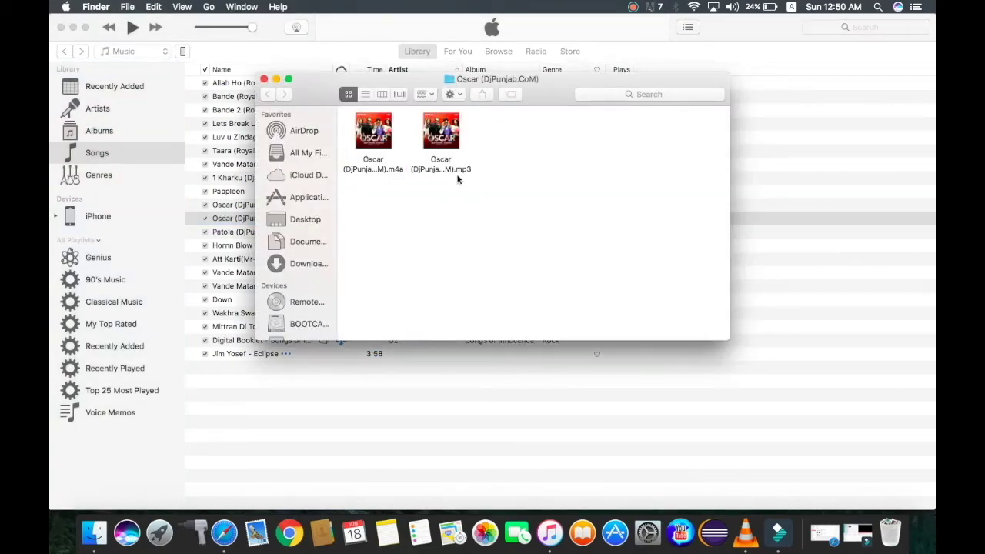
Step: Change the extension of the Oscar .m4a file to .m4r and accept the new extension
{"action": "right_click", "coordinate": [387, 143]}
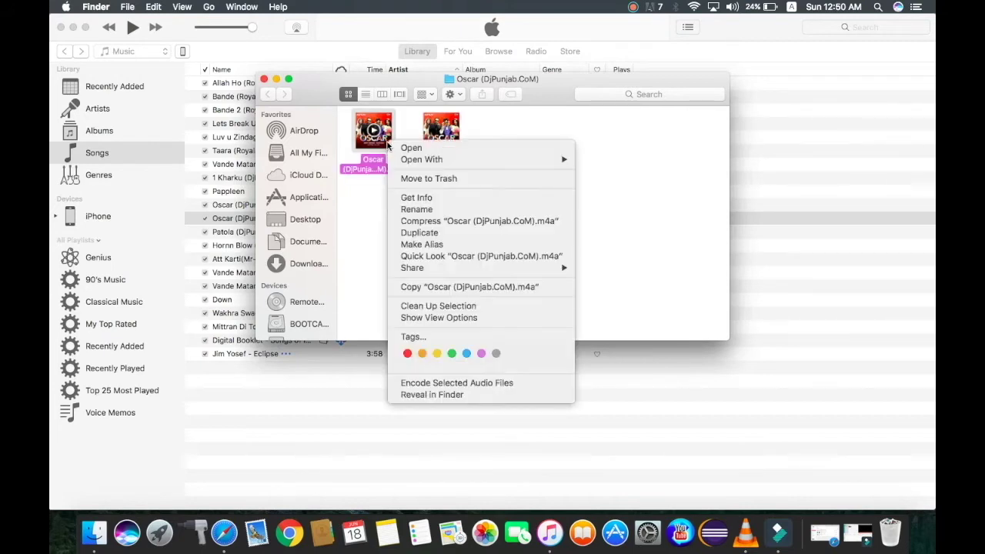
{"action": "left_click", "coordinate": [419, 209]}
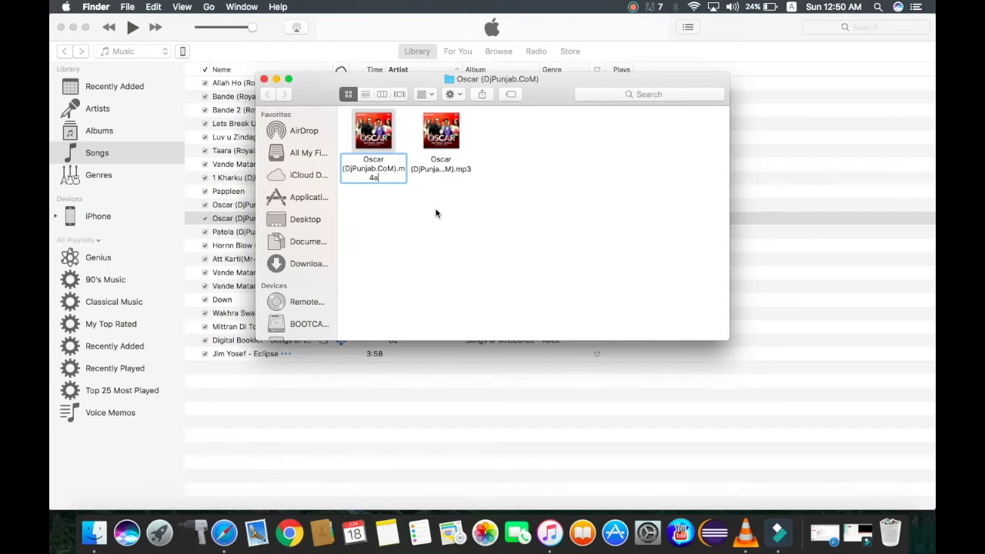
{"action": "key", "text": "BackSpace"}
{"action": "type", "text": "r"}
{"action": "key", "text": "Return"}
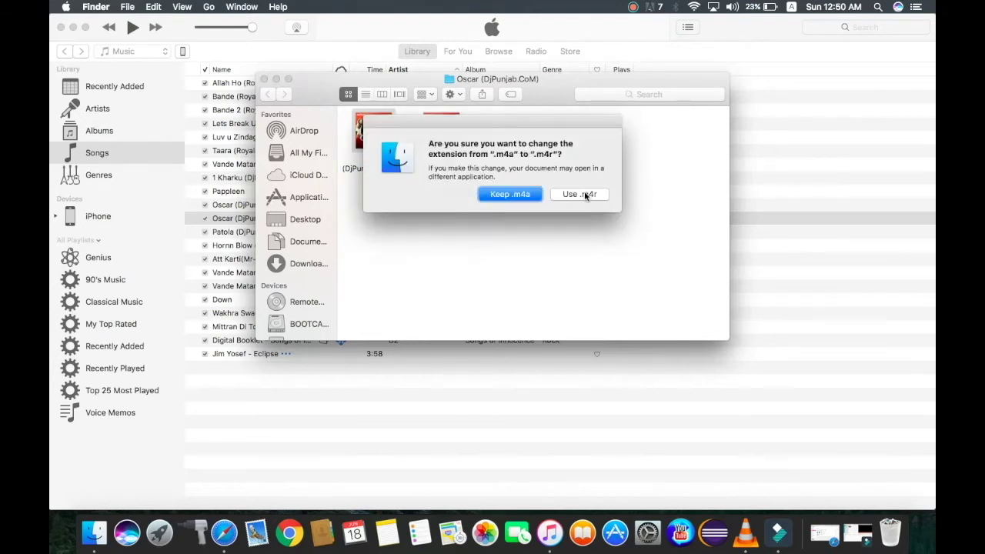
{"action": "left_click", "coordinate": [586, 194]}
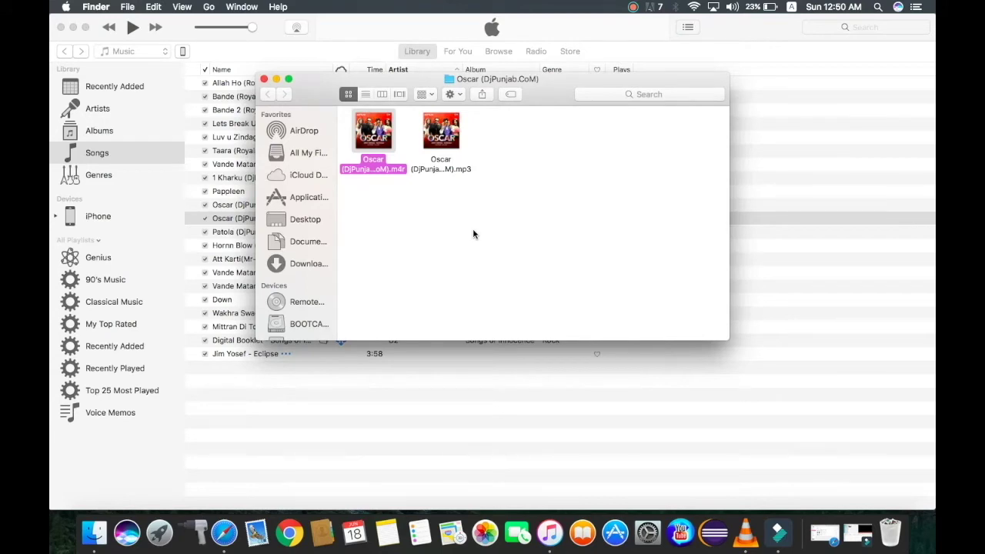
Step: Copy the Oscar .m4r file, minimize the open windows and paste the file onto the desktop
{"action": "left_click", "coordinate": [390, 210]}
{"action": "mouse_move", "coordinate": [387, 143]}
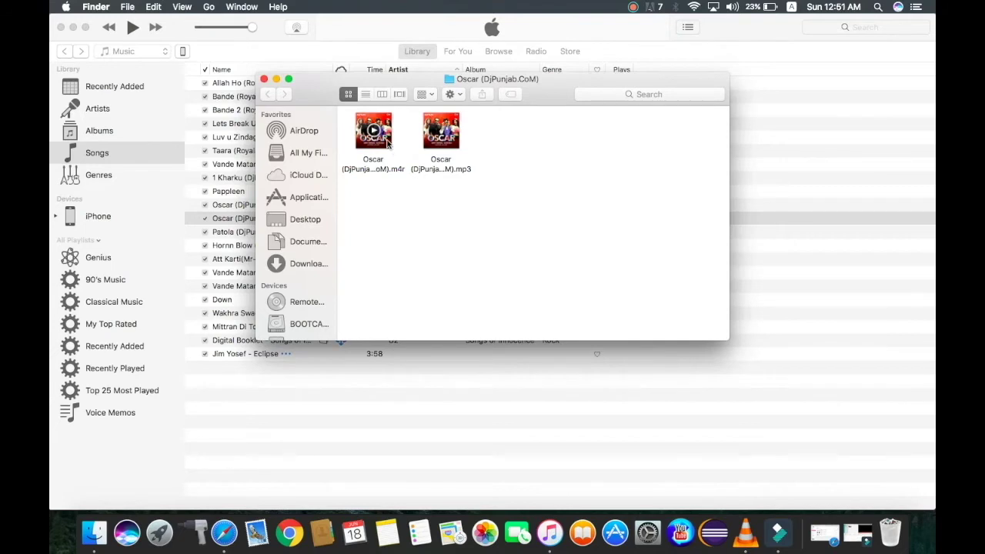
{"action": "right_click", "coordinate": [387, 142]}
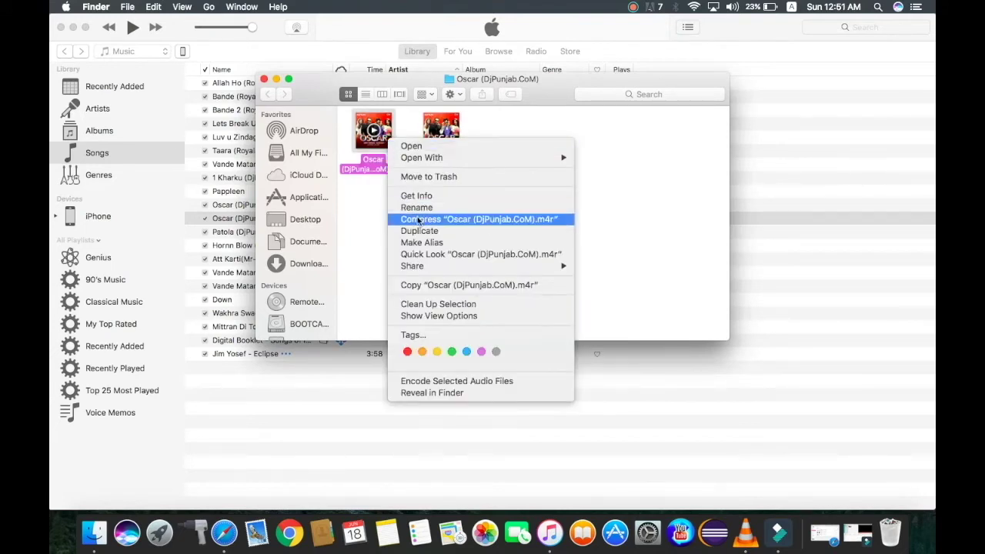
{"action": "left_click", "coordinate": [436, 285]}
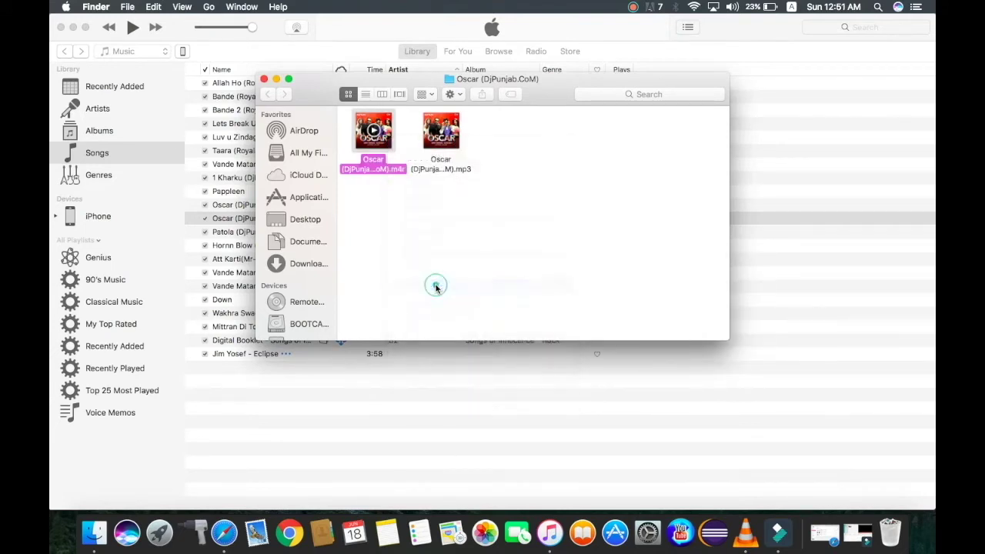
{"action": "left_click", "coordinate": [276, 80]}
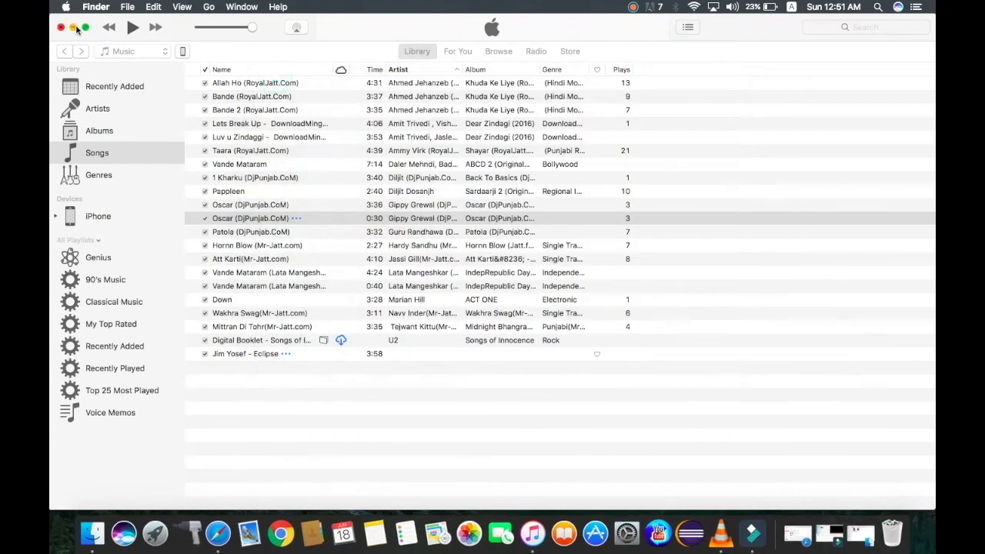
{"action": "key", "text": "super+q"}
{"action": "right_click", "coordinate": [543, 111]}
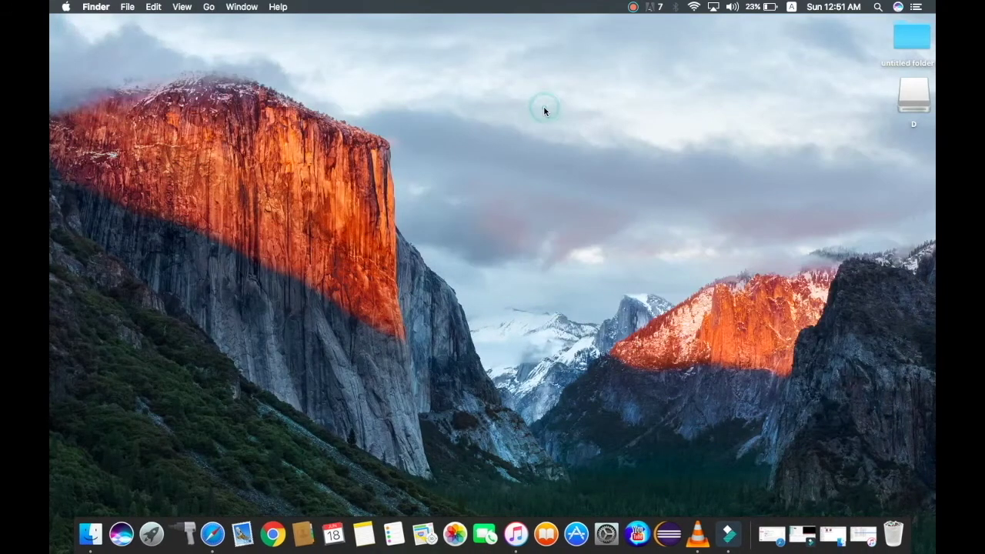
{"action": "left_click", "coordinate": [592, 151]}
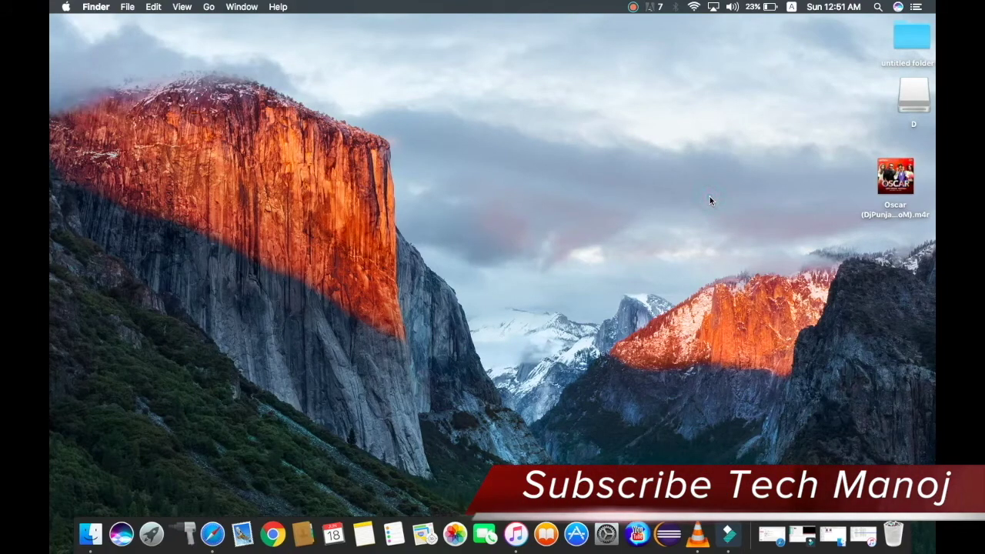
Step: Restore the iTunes and Oscar folder windows, move the folder's .m4r file to the Trash and close the folder window
{"action": "left_click", "coordinate": [863, 535]}
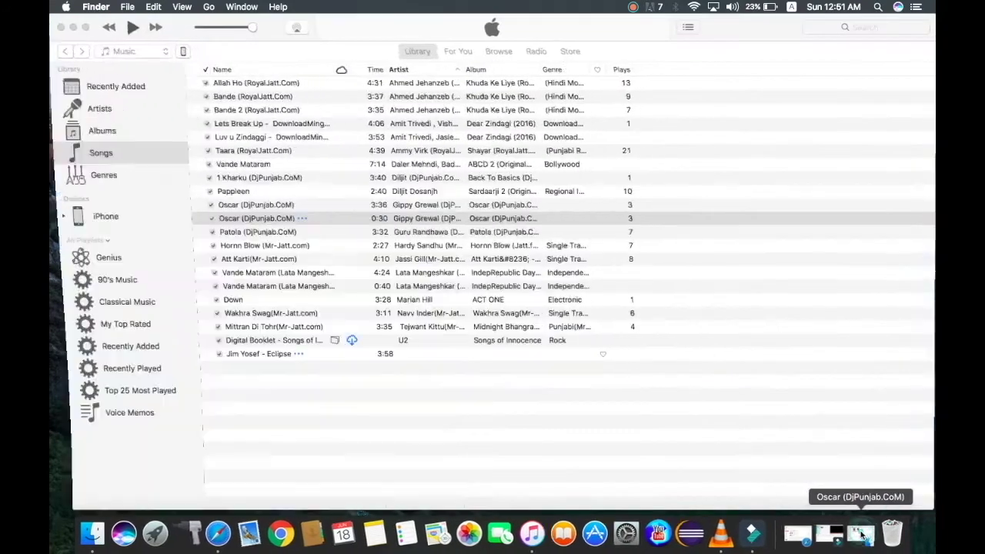
{"action": "left_click", "coordinate": [846, 535]}
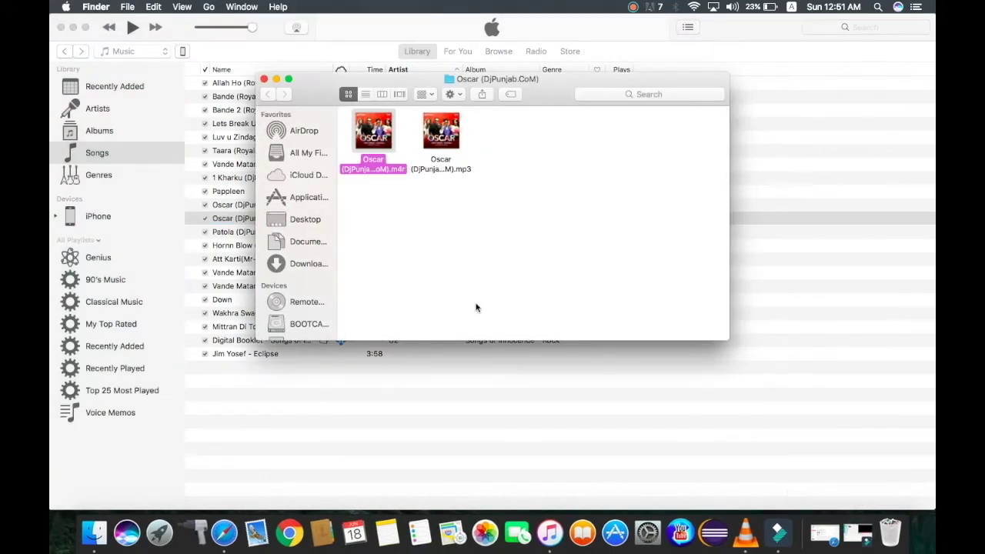
{"action": "left_click", "coordinate": [390, 223]}
{"action": "left_click", "coordinate": [391, 150]}
{"action": "right_click", "coordinate": [391, 148]}
{"action": "left_click", "coordinate": [436, 180]}
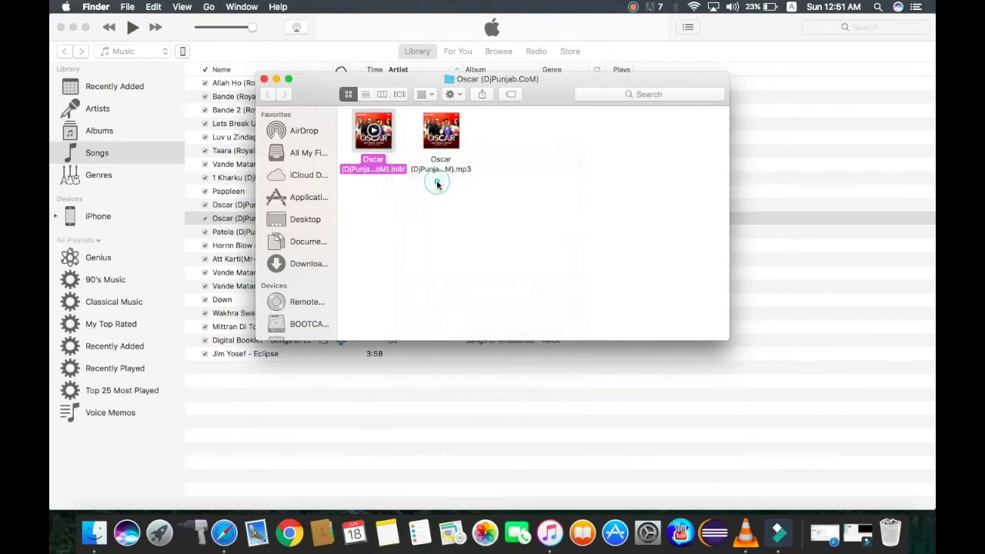
{"action": "left_click", "coordinate": [264, 80]}
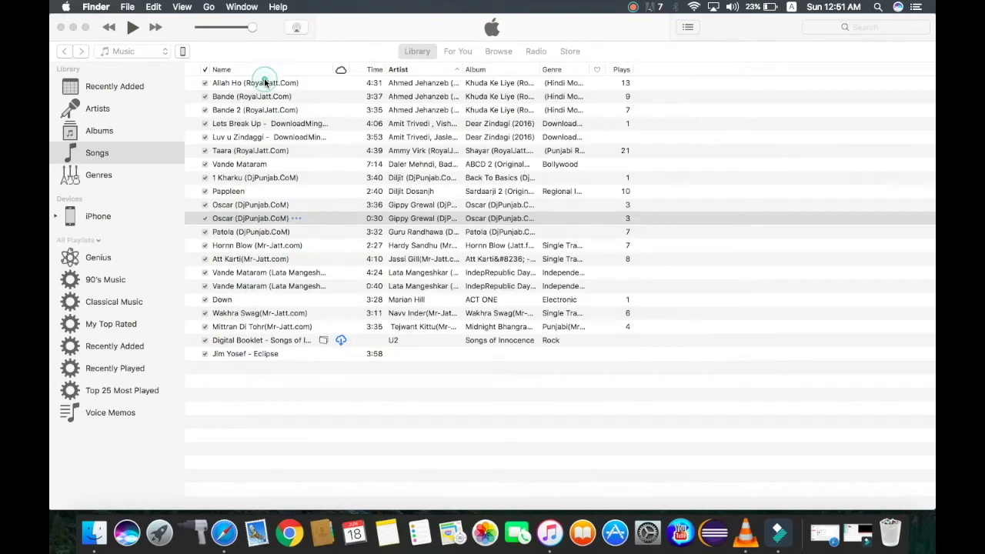
Step: Delete the 0:30 Oscar version from the iTunes library and confirm the deletion
{"action": "left_click", "coordinate": [291, 222]}
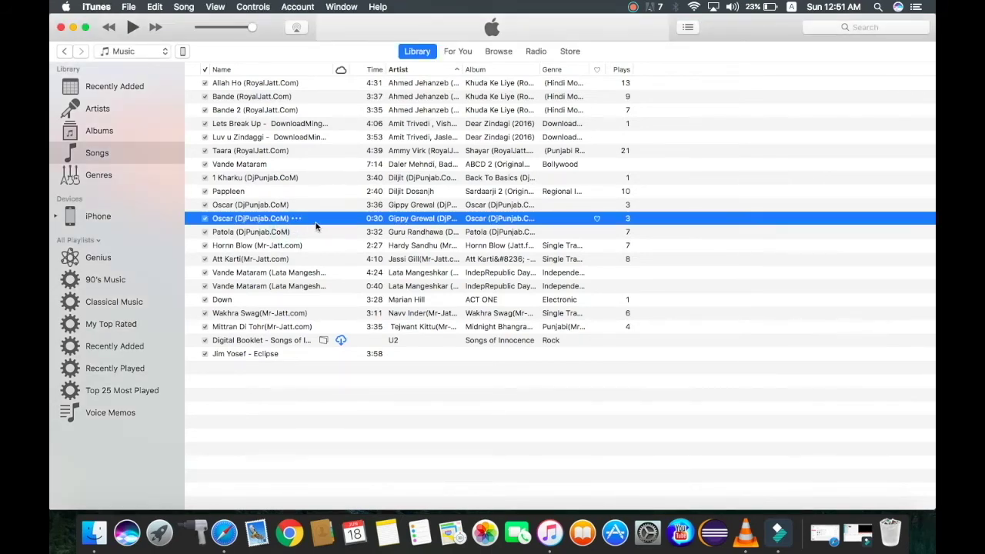
{"action": "right_click", "coordinate": [321, 220]}
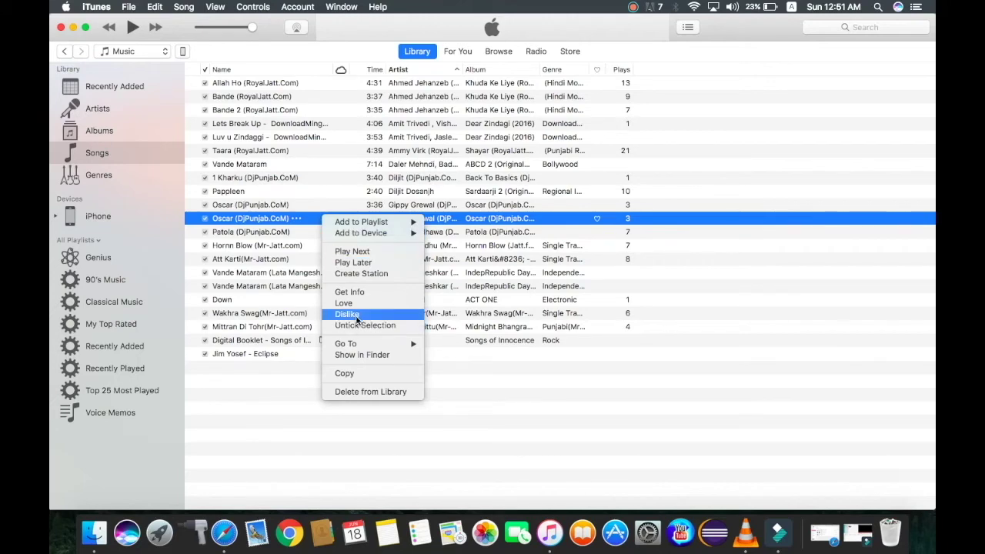
{"action": "left_click", "coordinate": [366, 390]}
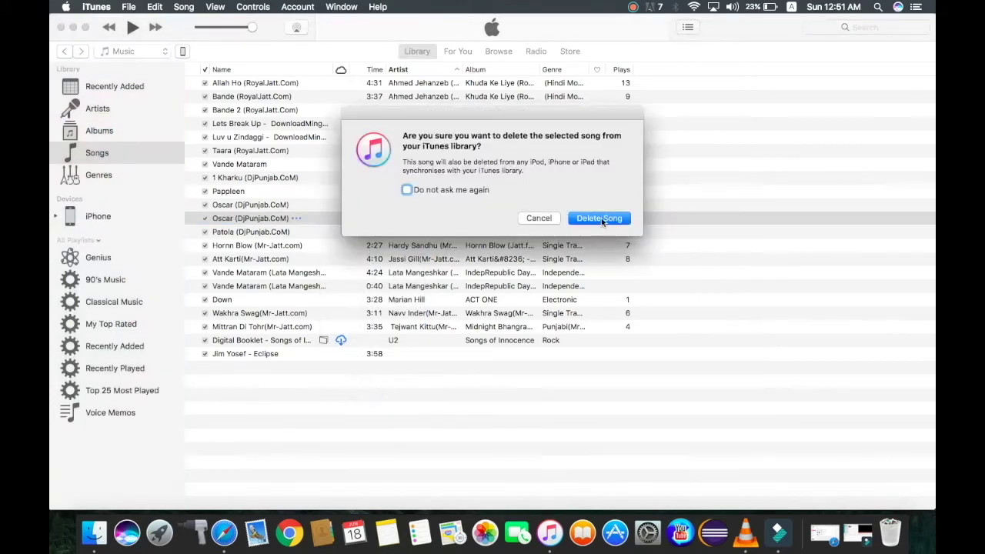
{"action": "left_click", "coordinate": [600, 217]}
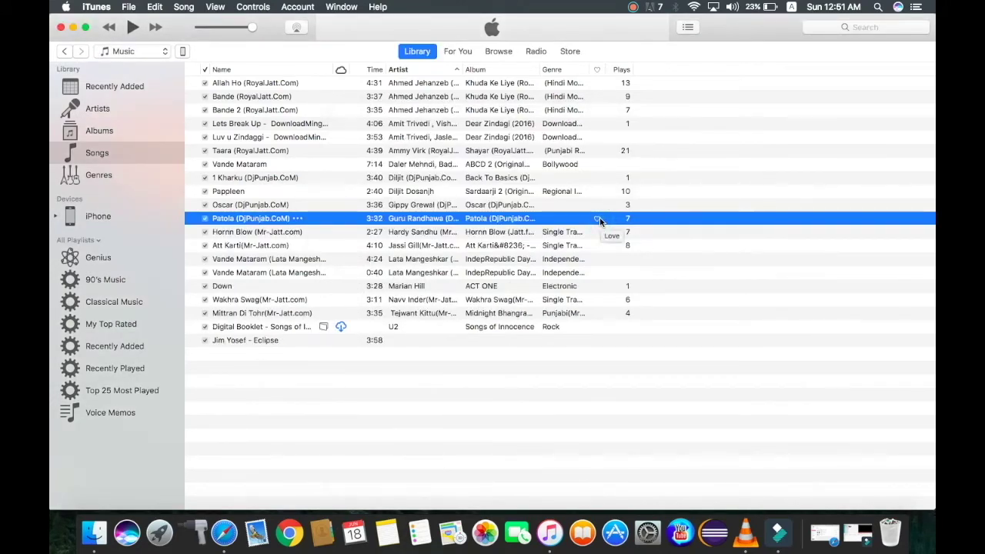
Step: Switch the library to Tones and add the Oscar (DjPunjab.CoM).m4r file from the Desktop to it
{"action": "left_click", "coordinate": [162, 52]}
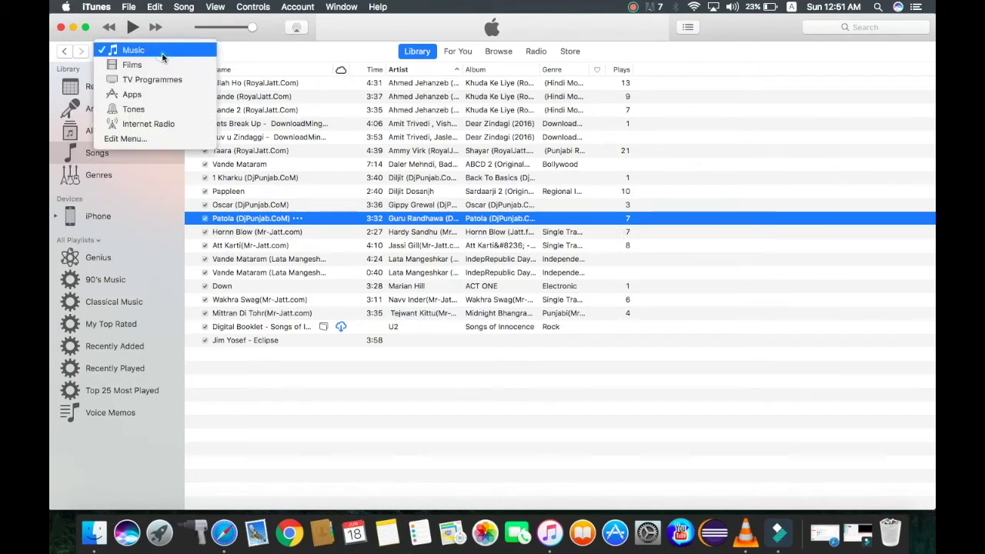
{"action": "left_click", "coordinate": [153, 111]}
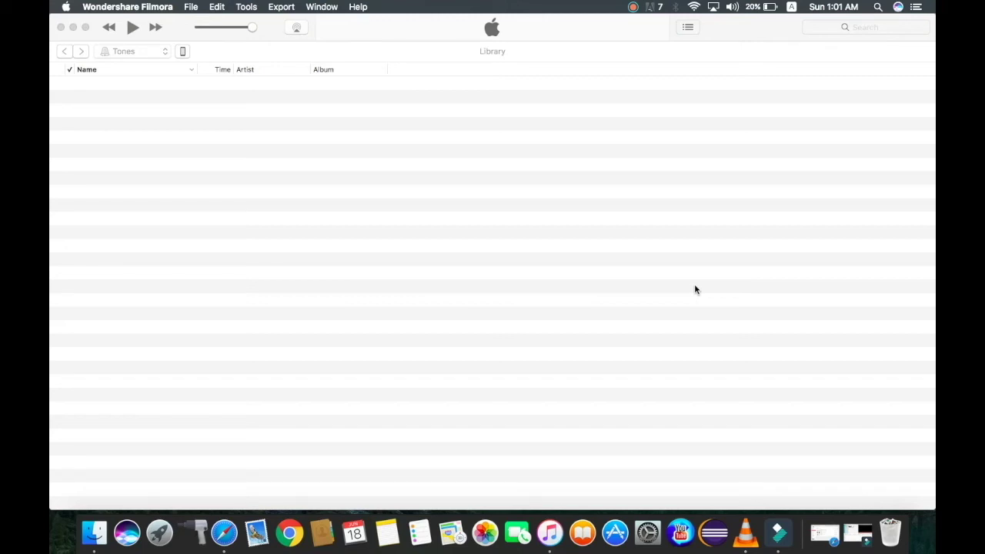
{"action": "left_click", "coordinate": [694, 289]}
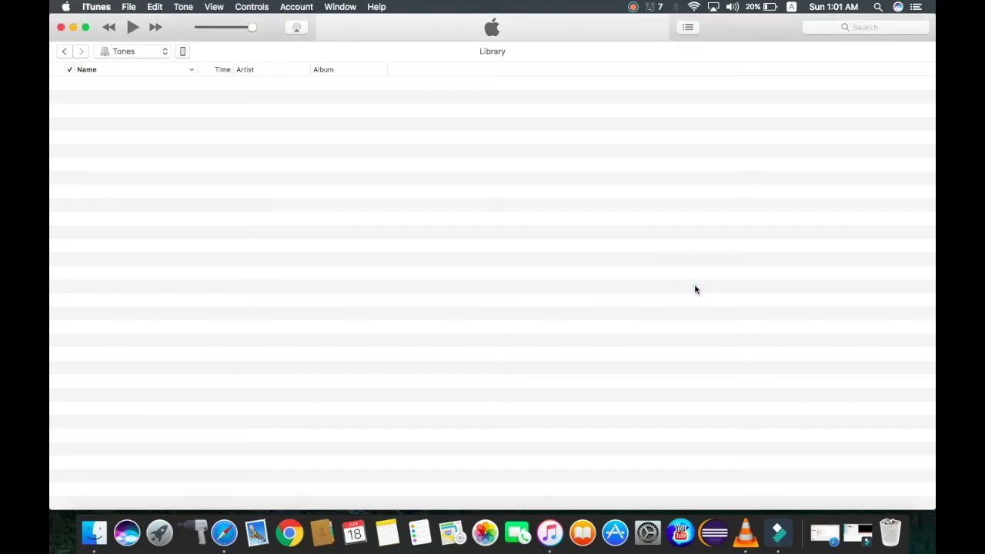
{"action": "key", "text": "super+o"}
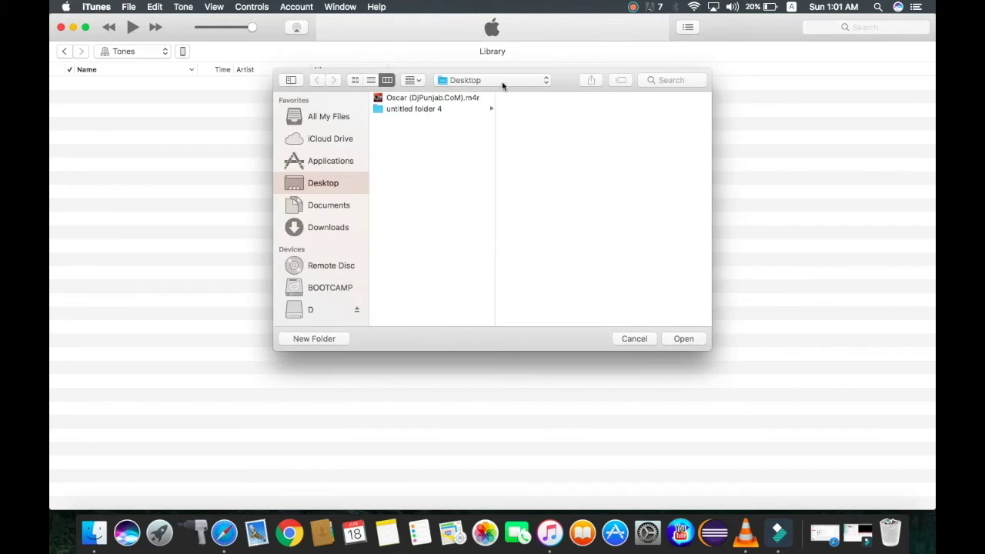
{"action": "left_click", "coordinate": [438, 102]}
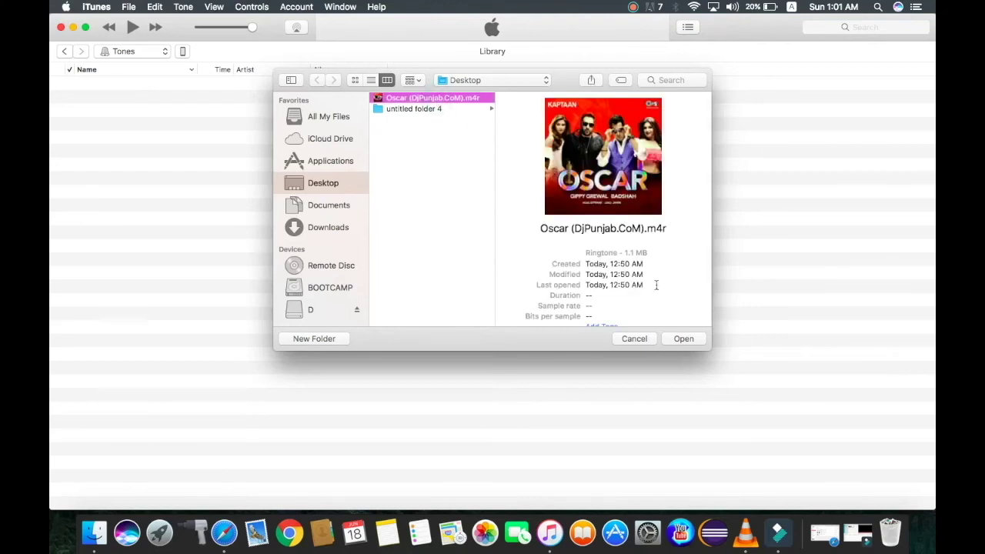
{"action": "left_click", "coordinate": [683, 339]}
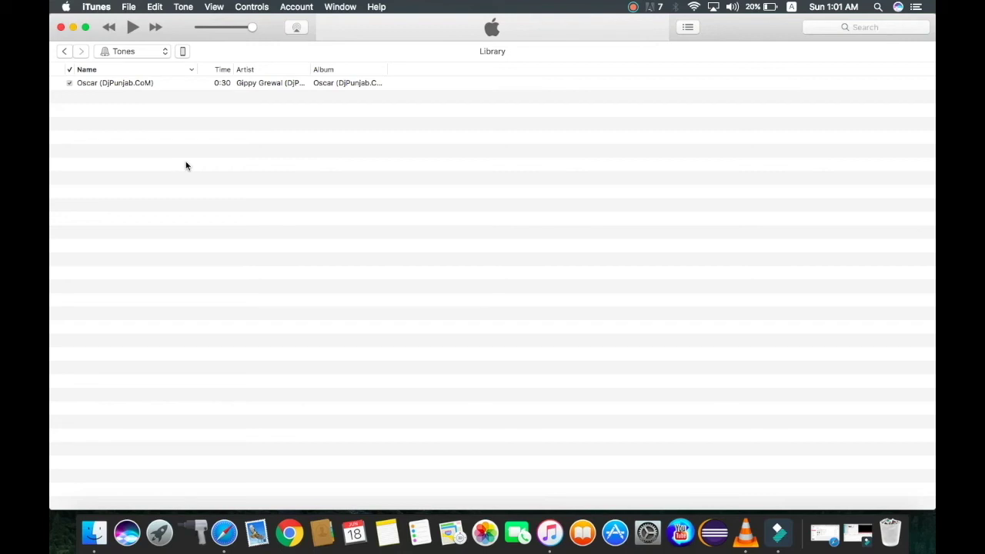
Step: Select the Oscar tone in the connected iPhone's Tones sync settings, apply the sync and leave the device view
{"action": "left_click", "coordinate": [183, 53]}
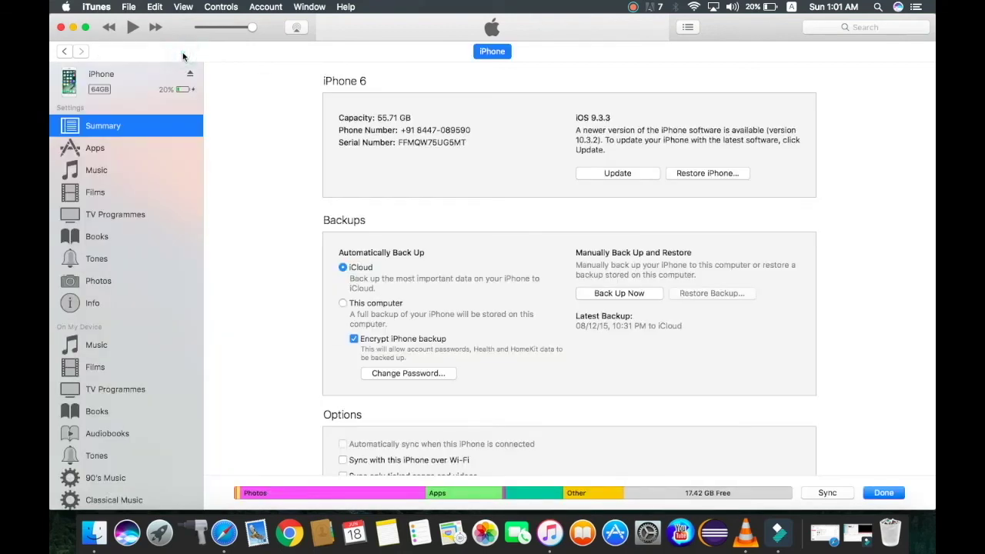
{"action": "left_click", "coordinate": [97, 258]}
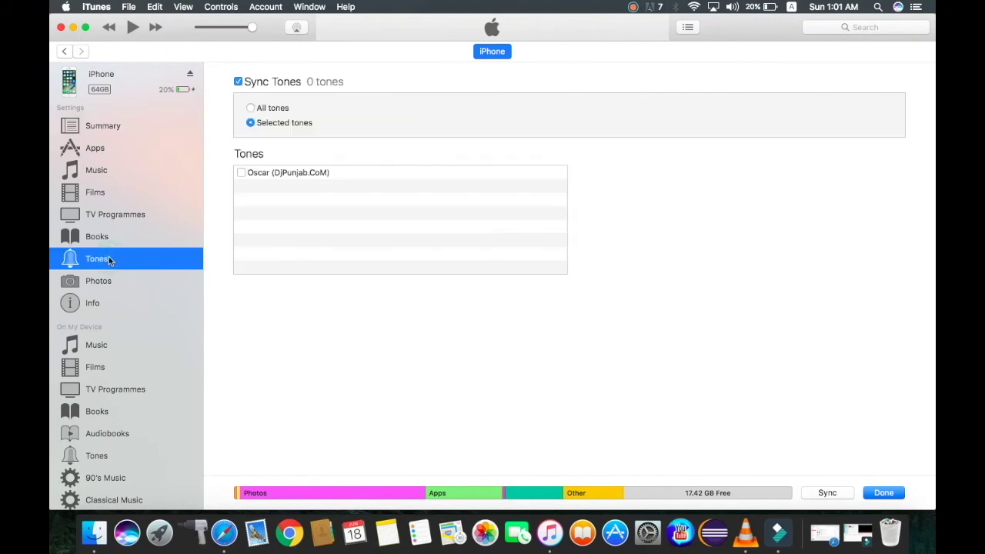
{"action": "left_click", "coordinate": [240, 173]}
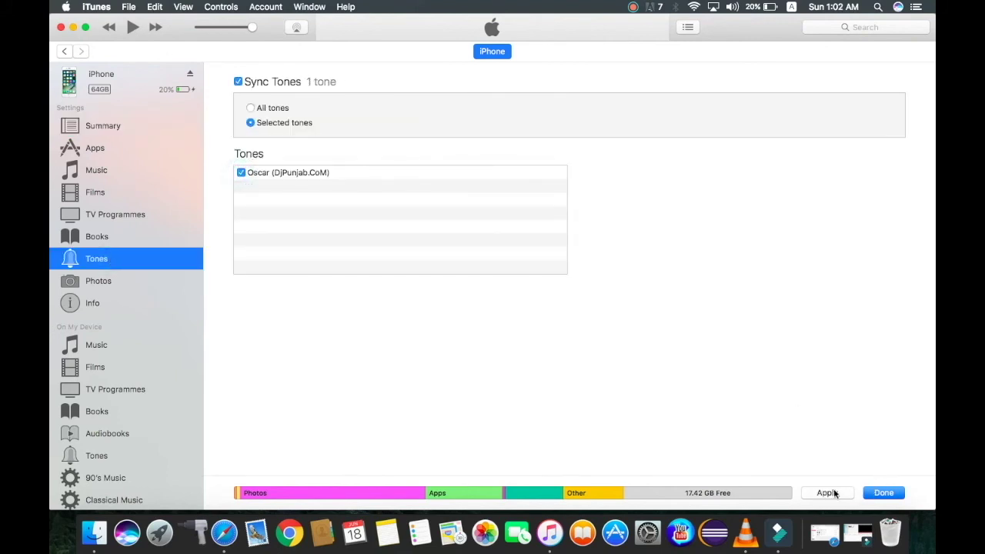
{"action": "left_click", "coordinate": [834, 493]}
{"action": "left_click", "coordinate": [882, 492]}
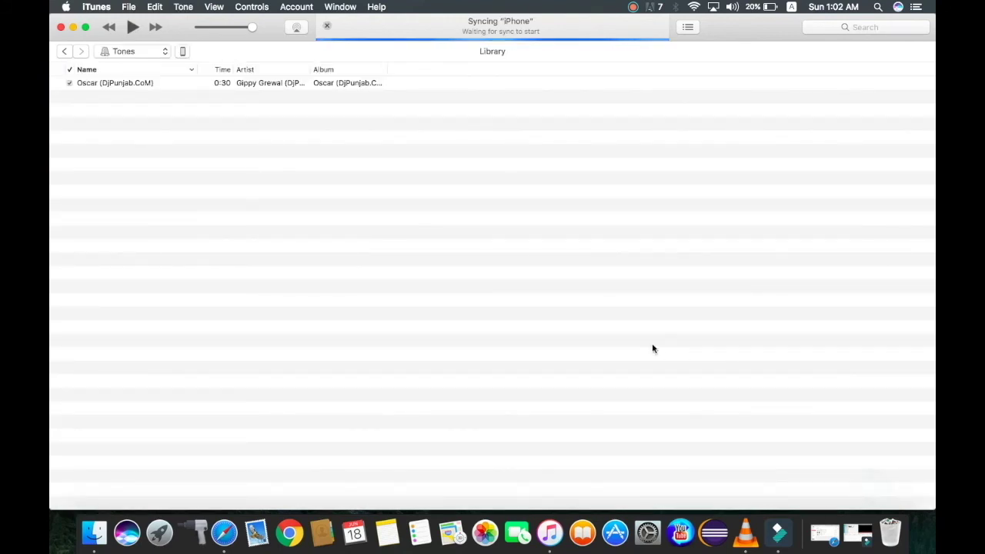